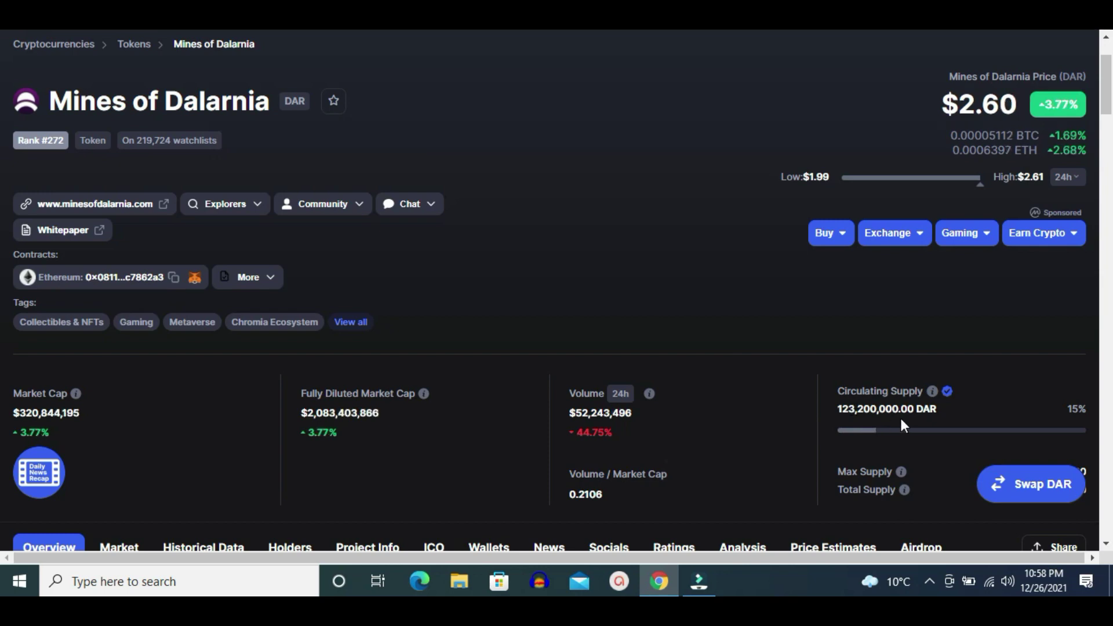
Step: Scroll DAR's CoinMarketCap page past the chart, price statistics and all-time high/low to the Markets table
scroll(900, 426, down, 1)
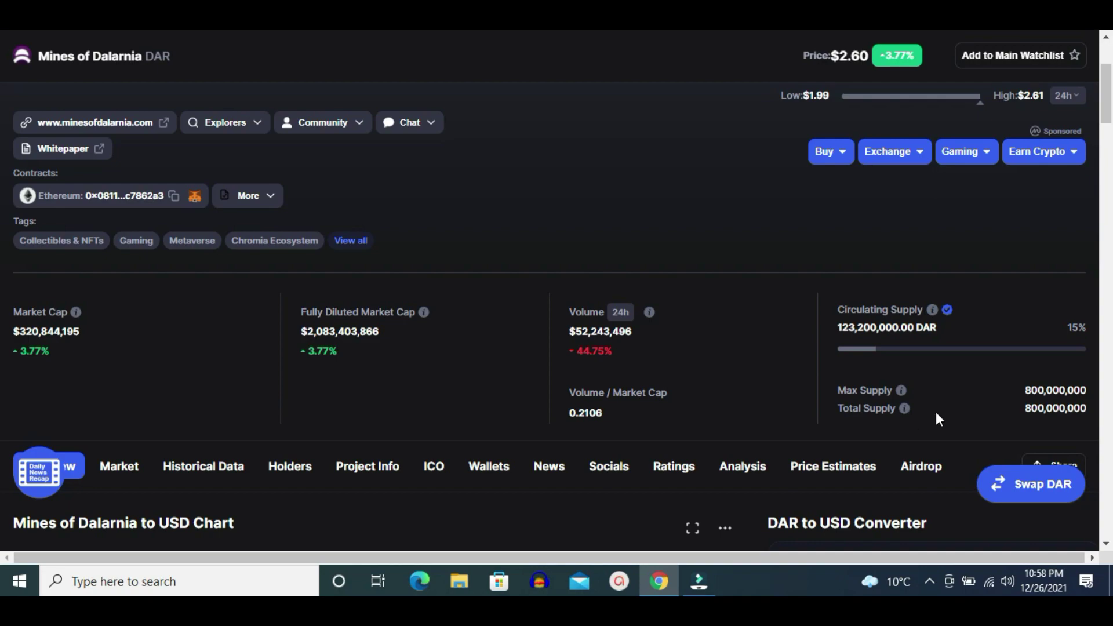
scroll(883, 378, down, 10)
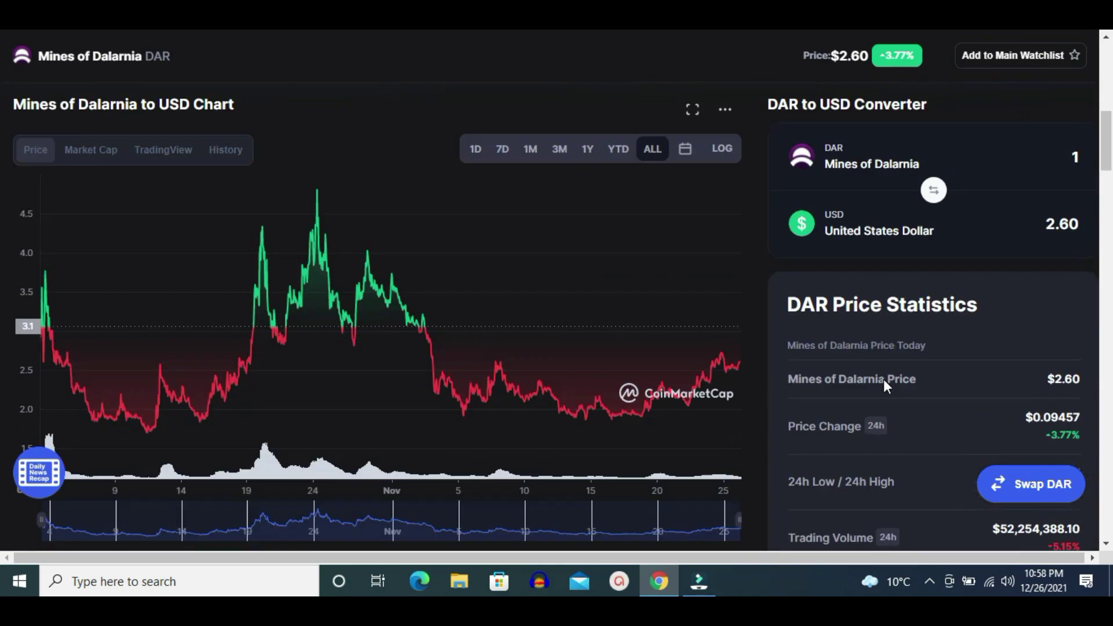
scroll(884, 381, down, 8)
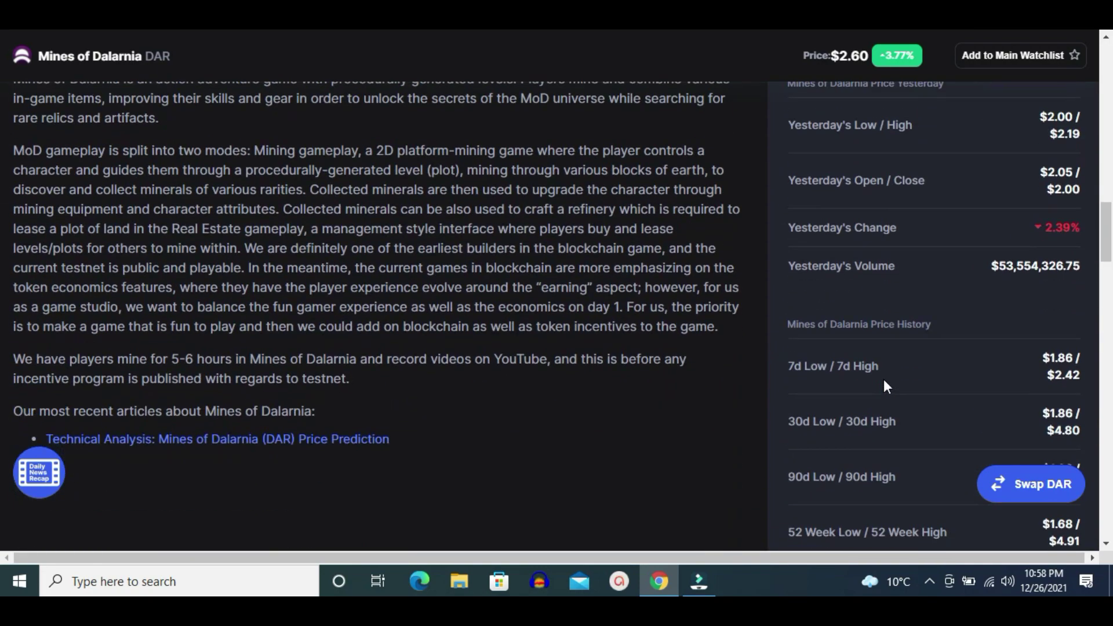
scroll(884, 382, down, 4)
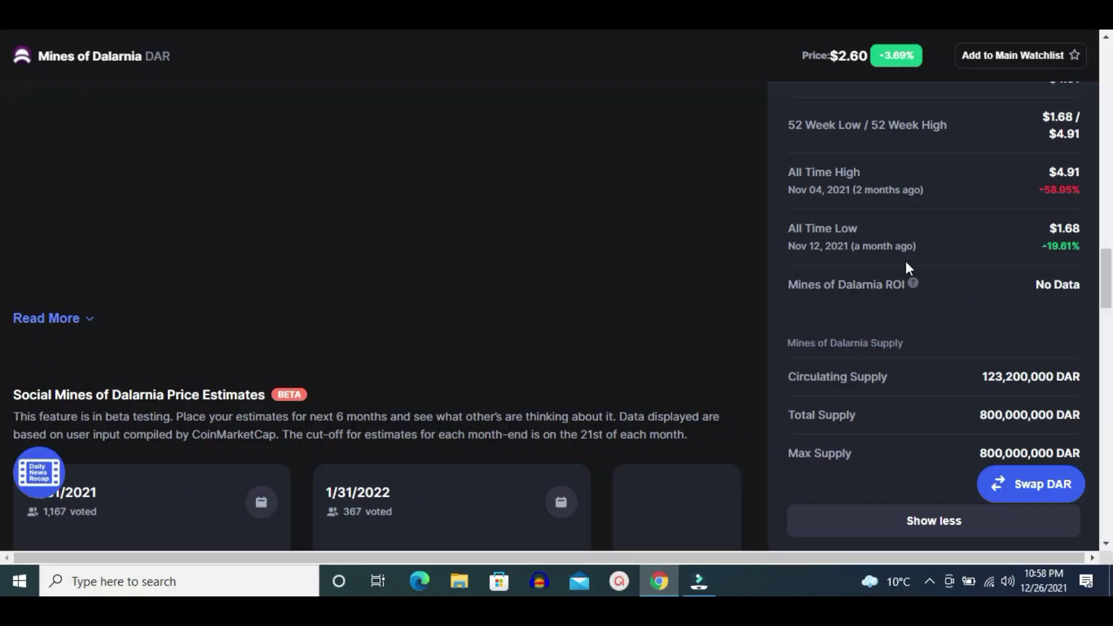
scroll(420, 455, down, 1)
scroll(892, 274, down, 10)
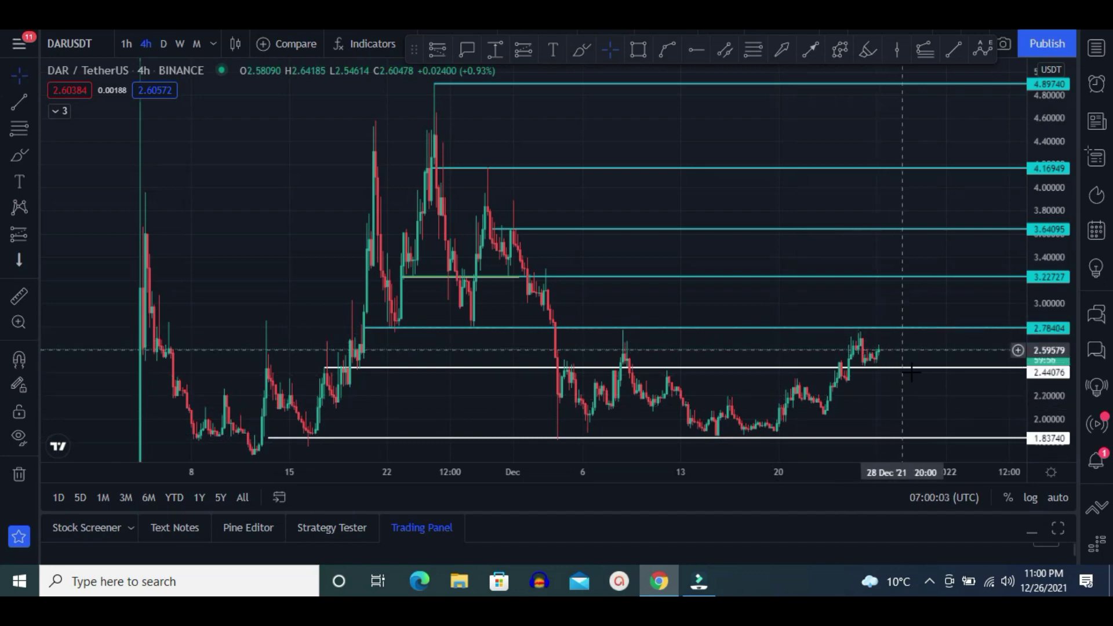
drag(893, 367, 894, 371)
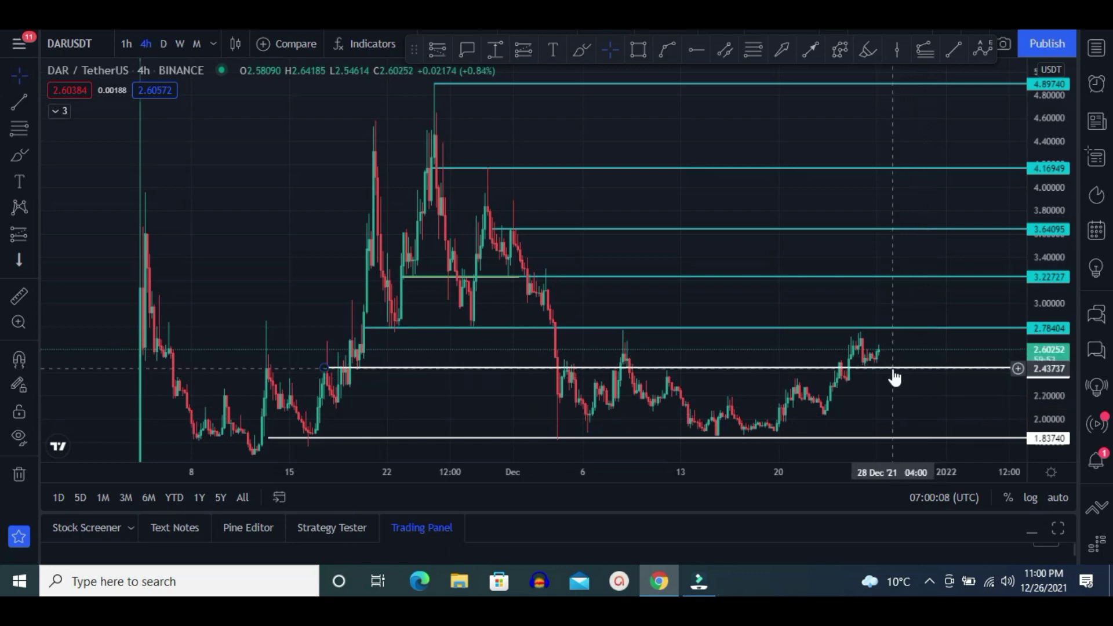
drag(894, 377, 891, 446)
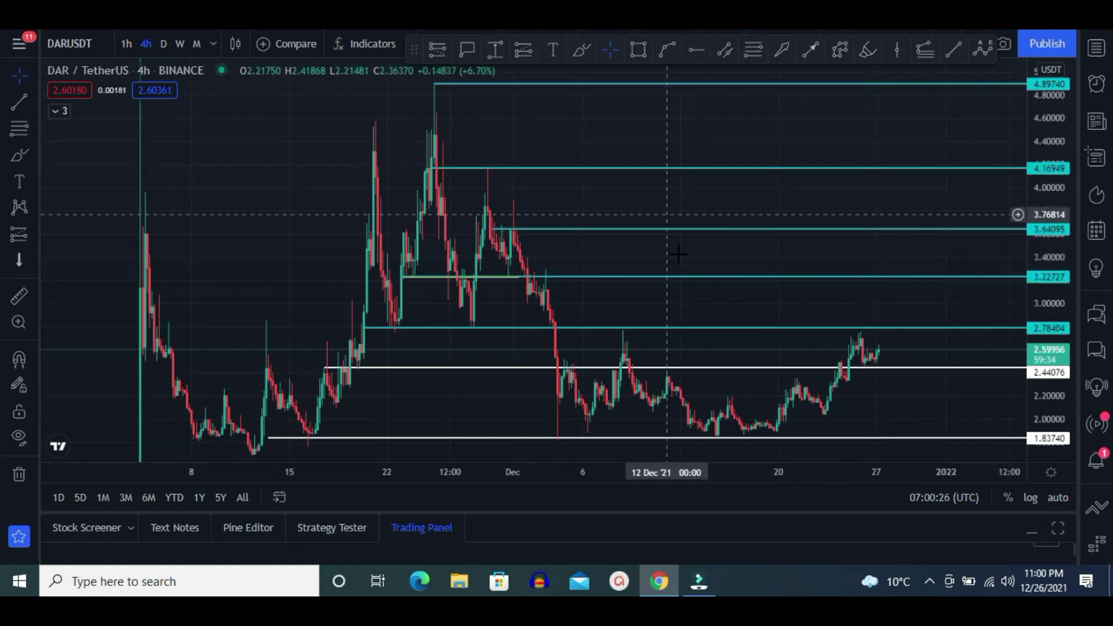
Step: Try the EMA Ribbon, then hide it and show only the pink EMA 21 line
click(59, 111)
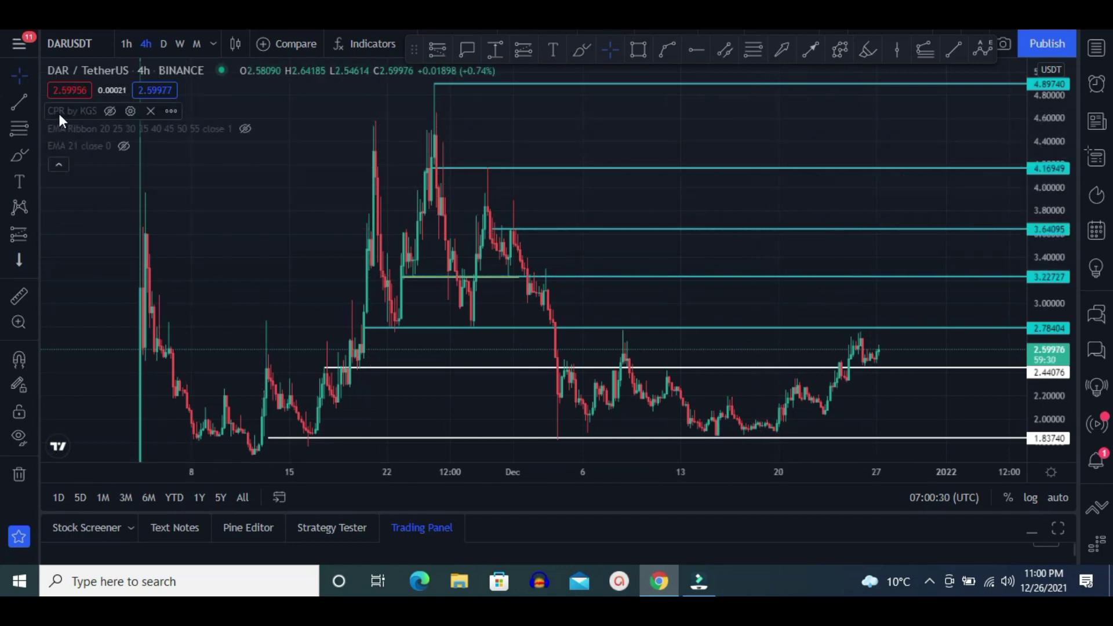
click(243, 130)
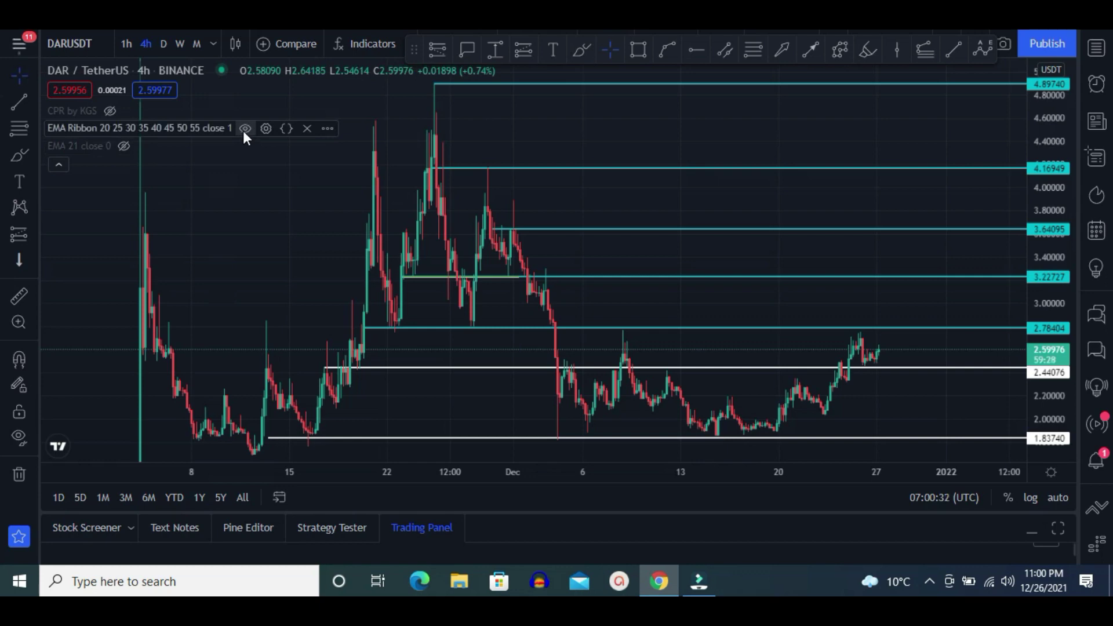
click(59, 166)
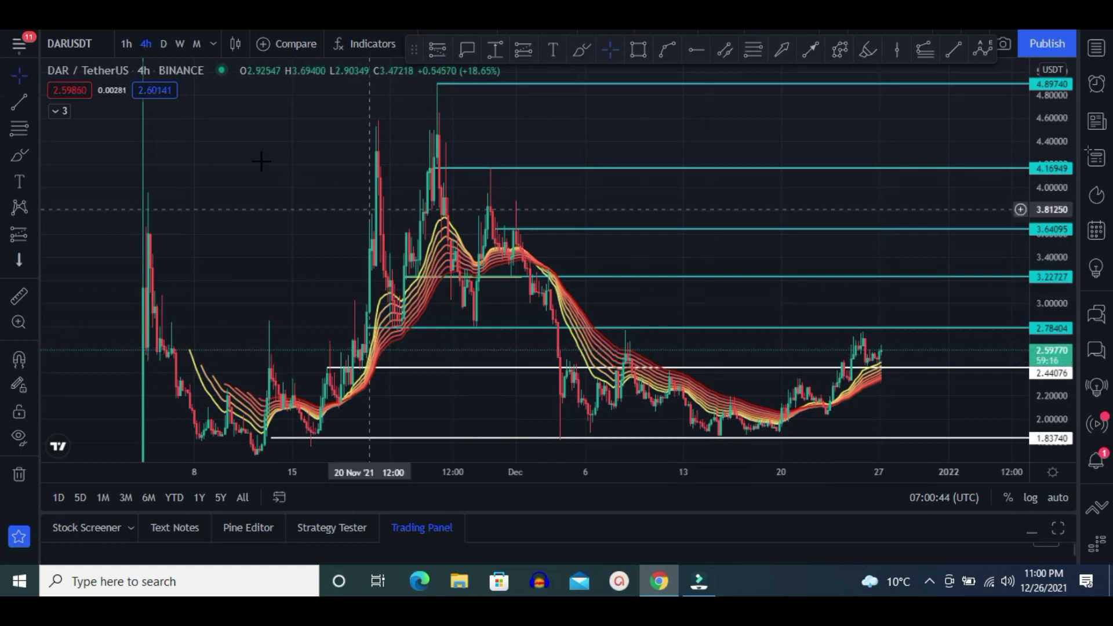
click(56, 111)
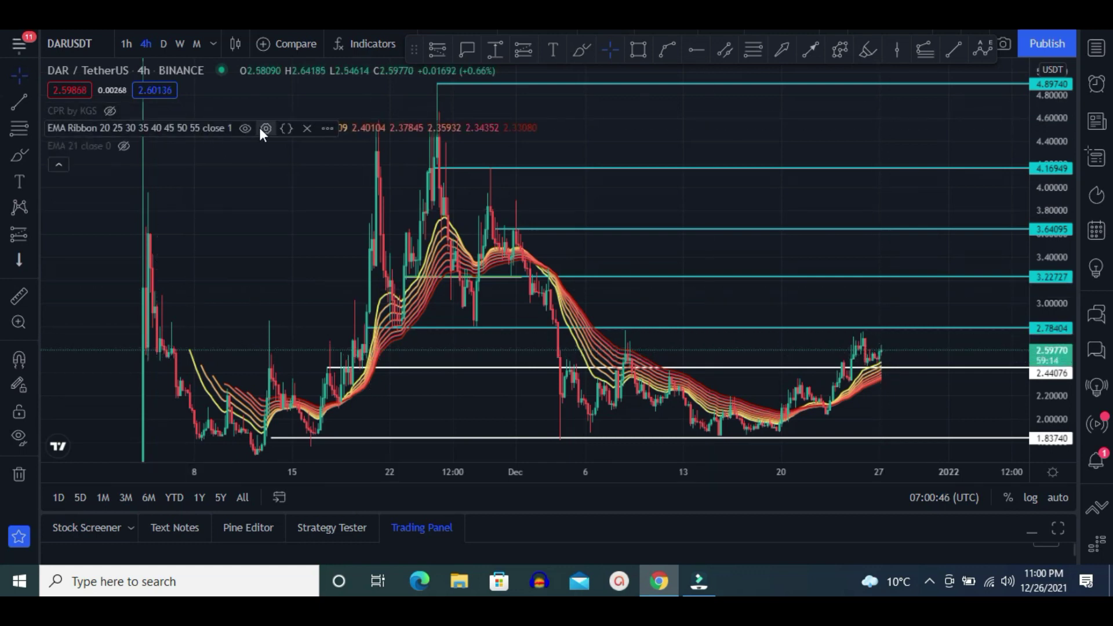
click(243, 127)
click(123, 146)
click(59, 168)
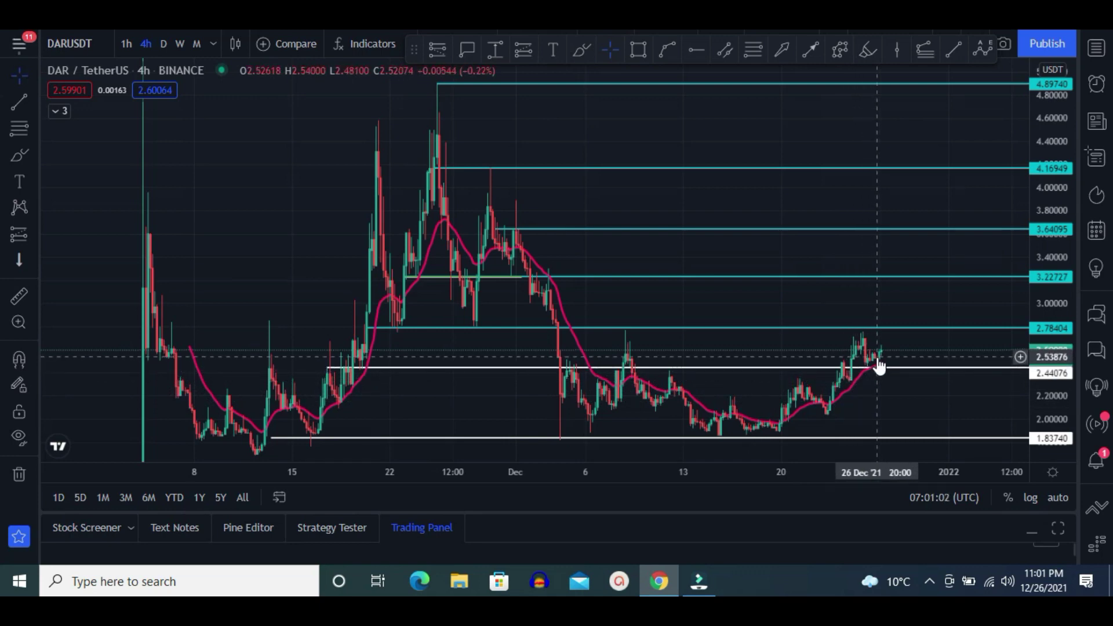
Step: Hide the EMA 21 indicator, leaving only candles and the 2.44076/2.78404 levels
click(60, 109)
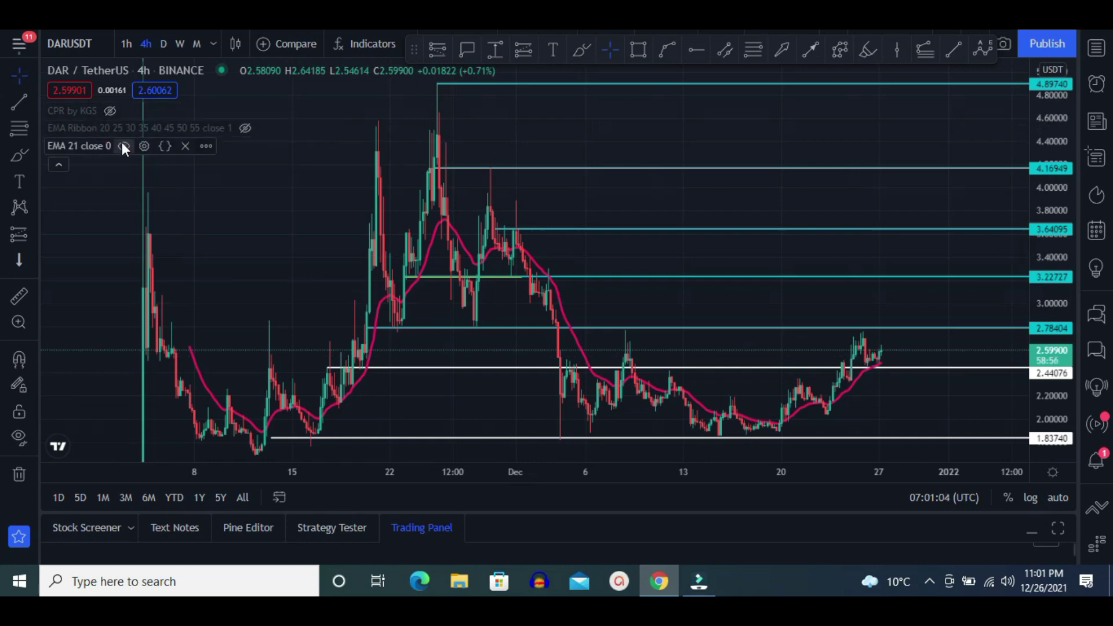
click(124, 146)
click(59, 165)
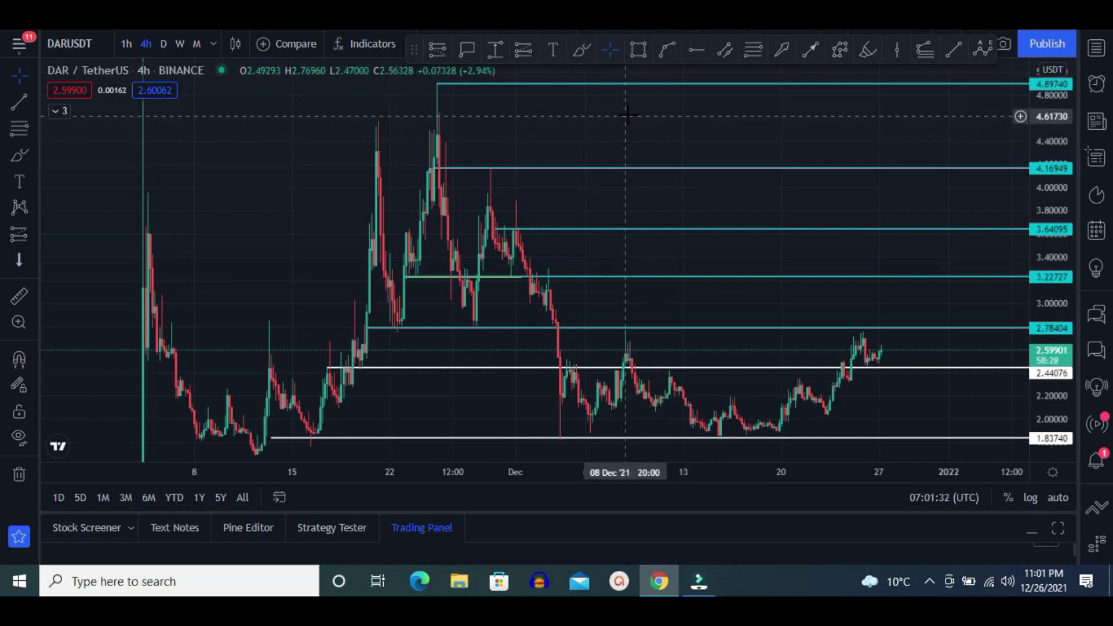
Step: Brush a cup shape under December's prices with a handle from the late-December peak
click(13, 153)
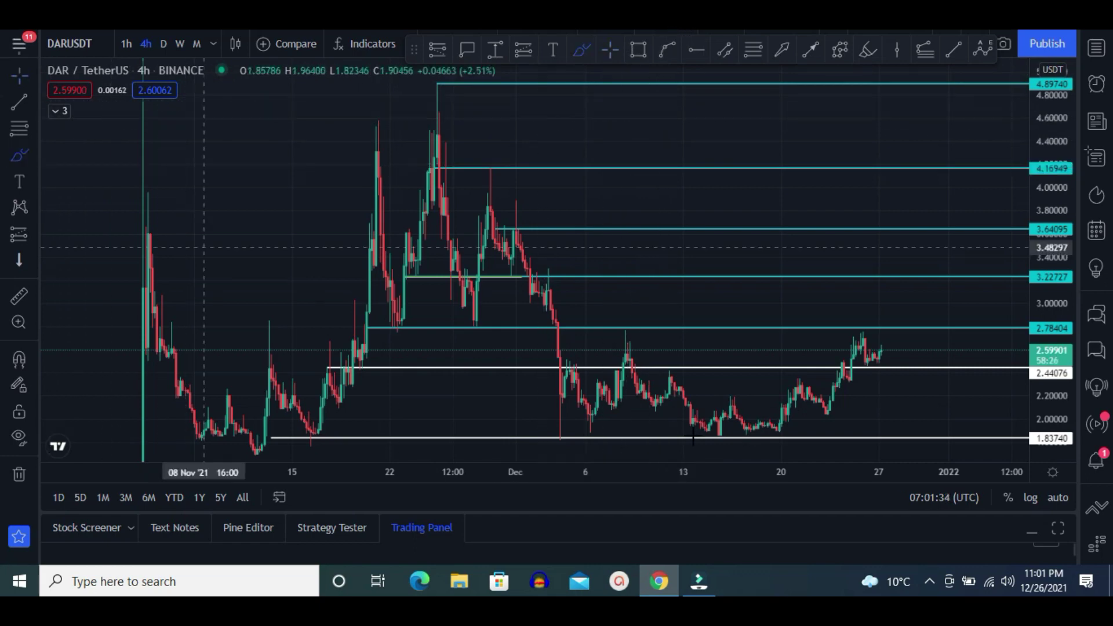
mouse_move(552, 324)
mouse_down()
mouse_move(621, 427)
mouse_move(745, 434)
mouse_move(817, 415)
mouse_move(863, 332)
mouse_move(886, 369)
mouse_up()
drag(871, 327, 900, 365)
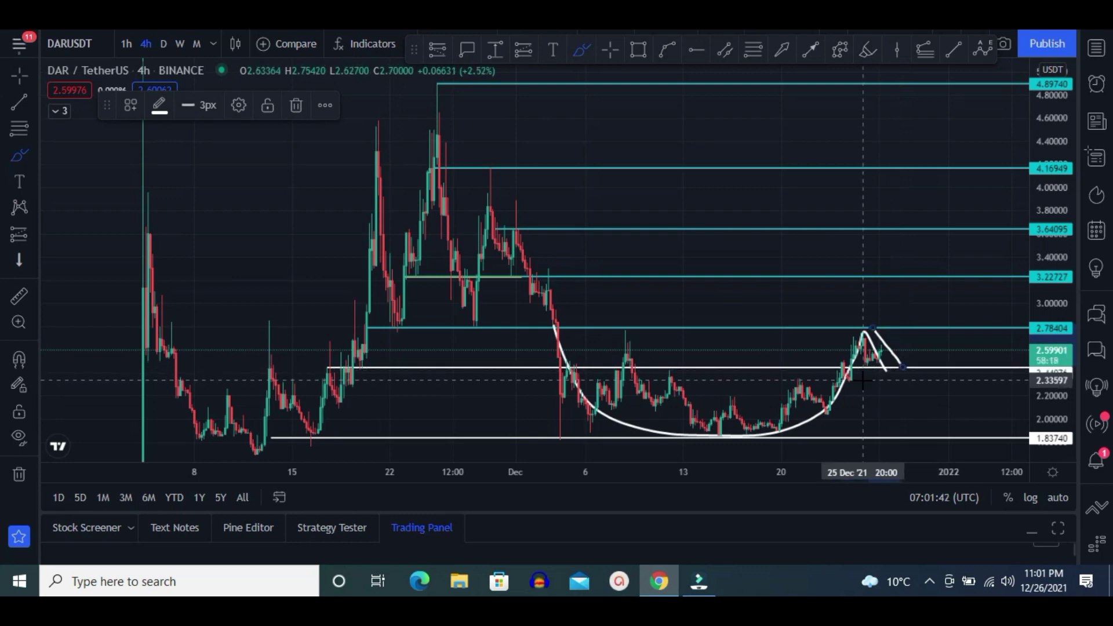
Step: Draw an upward target arrow from the 2.78404 breakout toward roughly 3.8
click(808, 50)
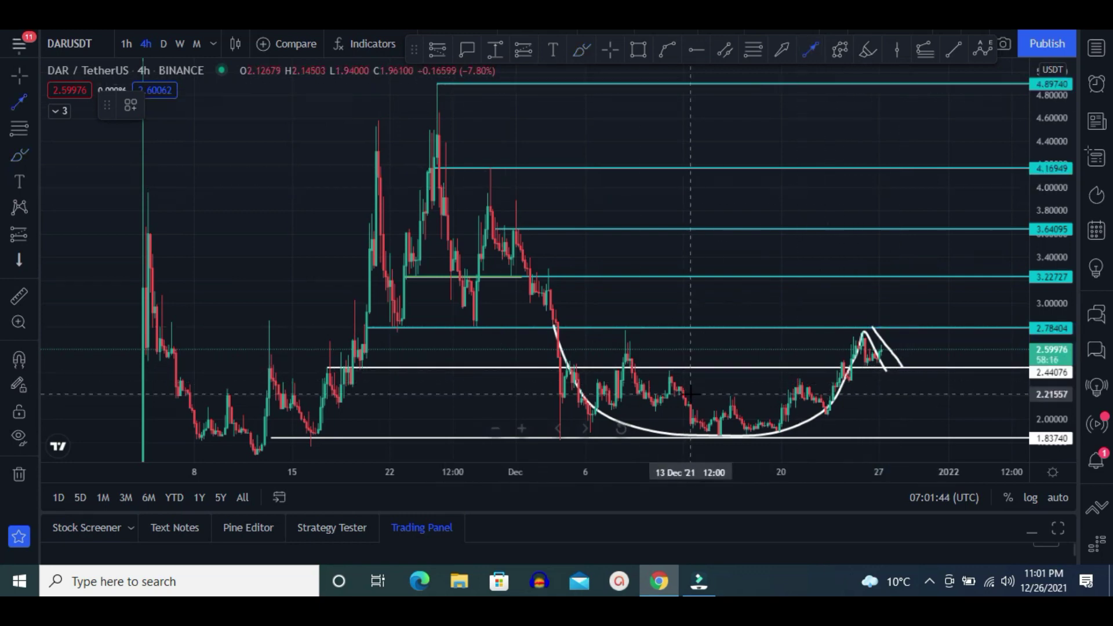
drag(716, 437, 715, 322)
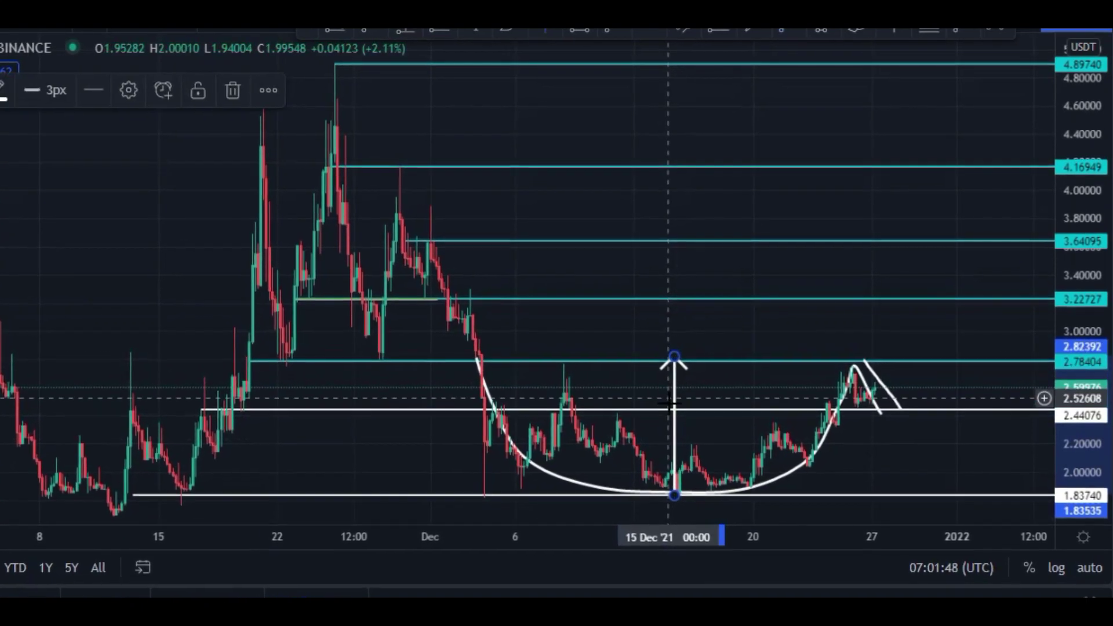
mouse_move(677, 409)
mouse_down()
mouse_move(816, 363)
mouse_move(867, 256)
mouse_move(868, 289)
mouse_up()
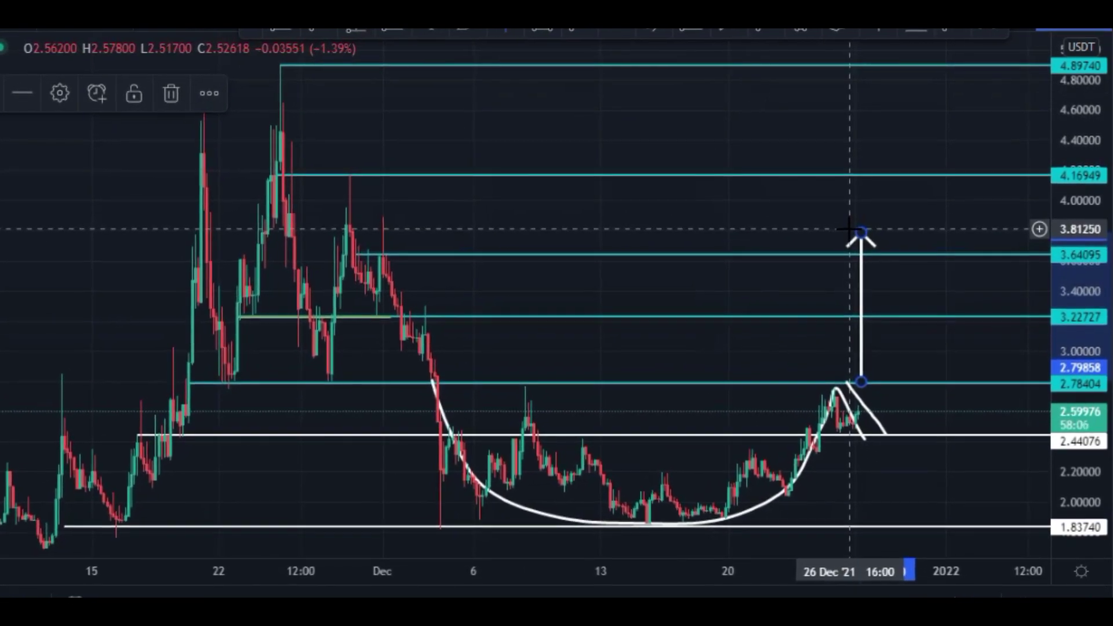
click(822, 226)
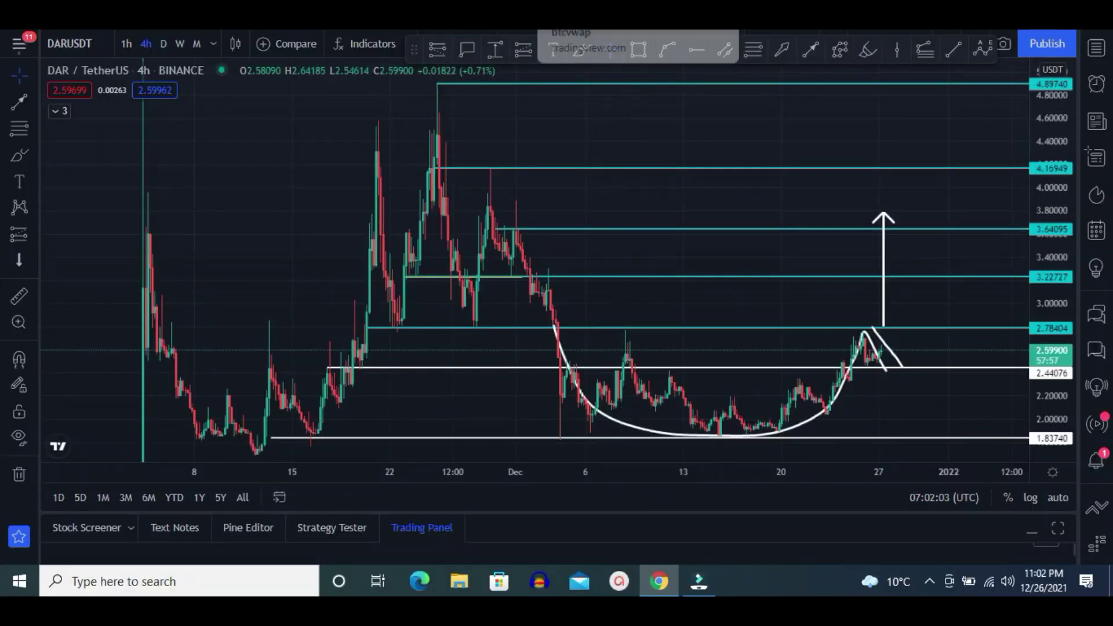
key(ctrl+Tab)
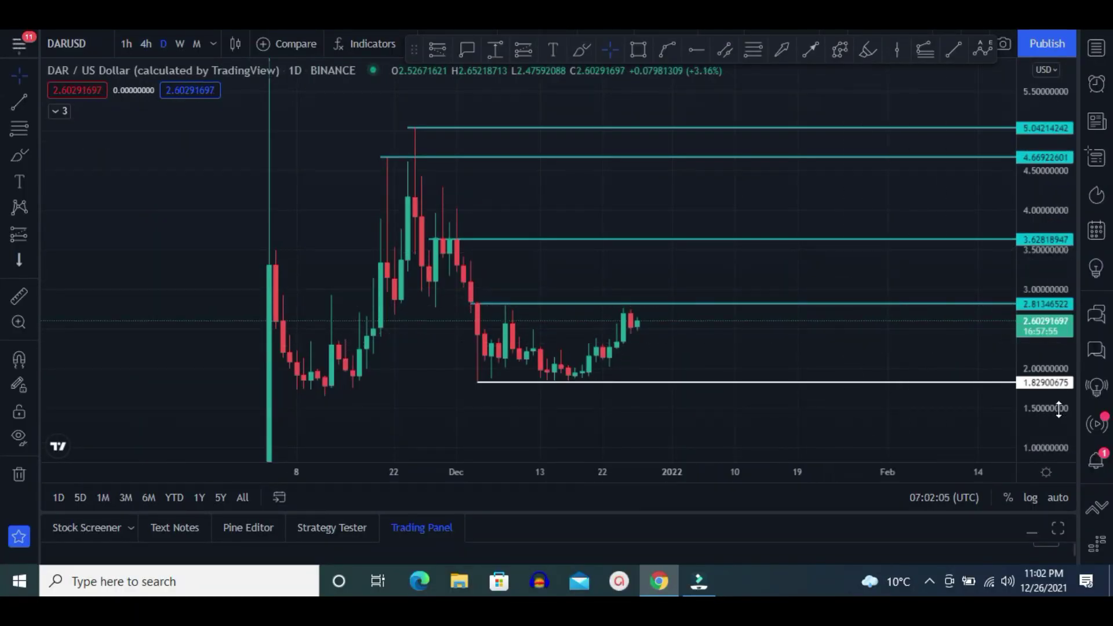
Step: Stretch the DAR/USD daily price scale and select the 2.81 resistance ray
drag(1058, 409, 1054, 387)
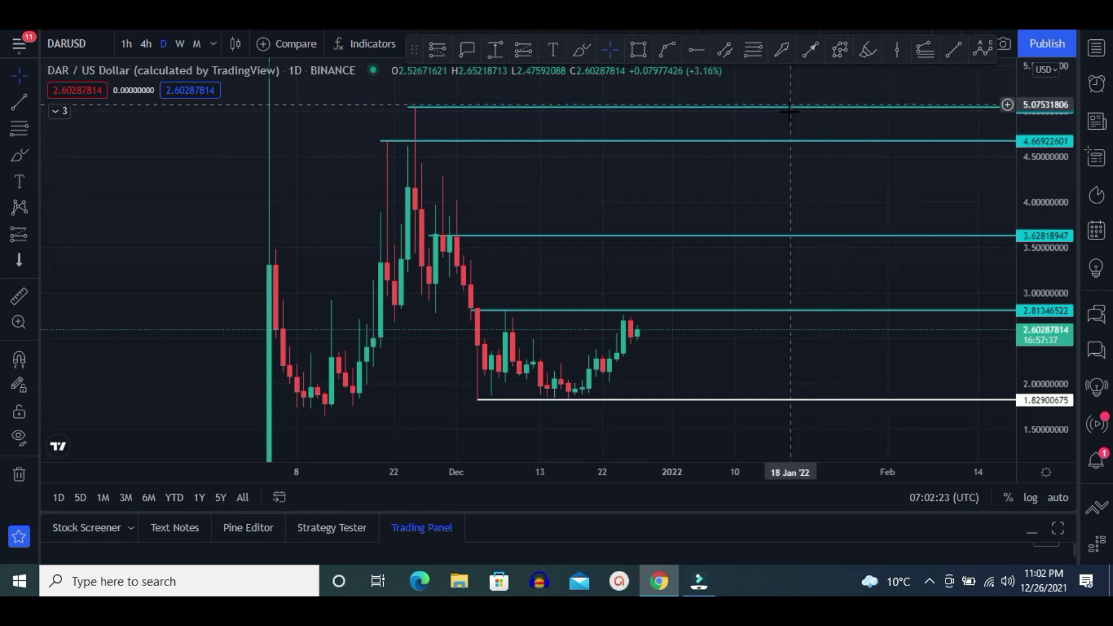
click(700, 313)
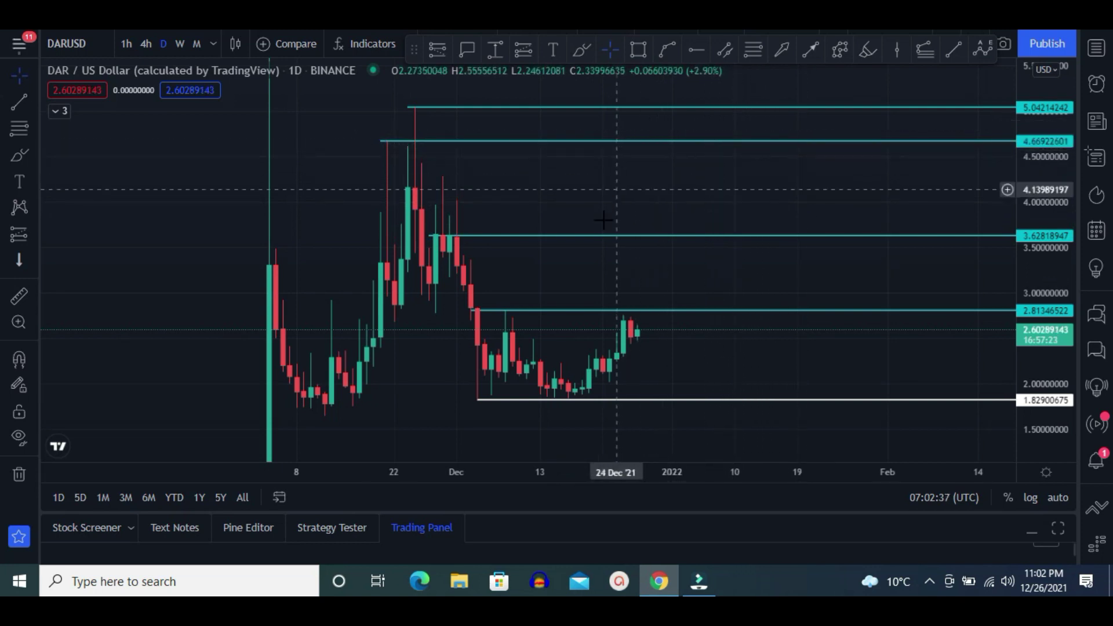
click(55, 109)
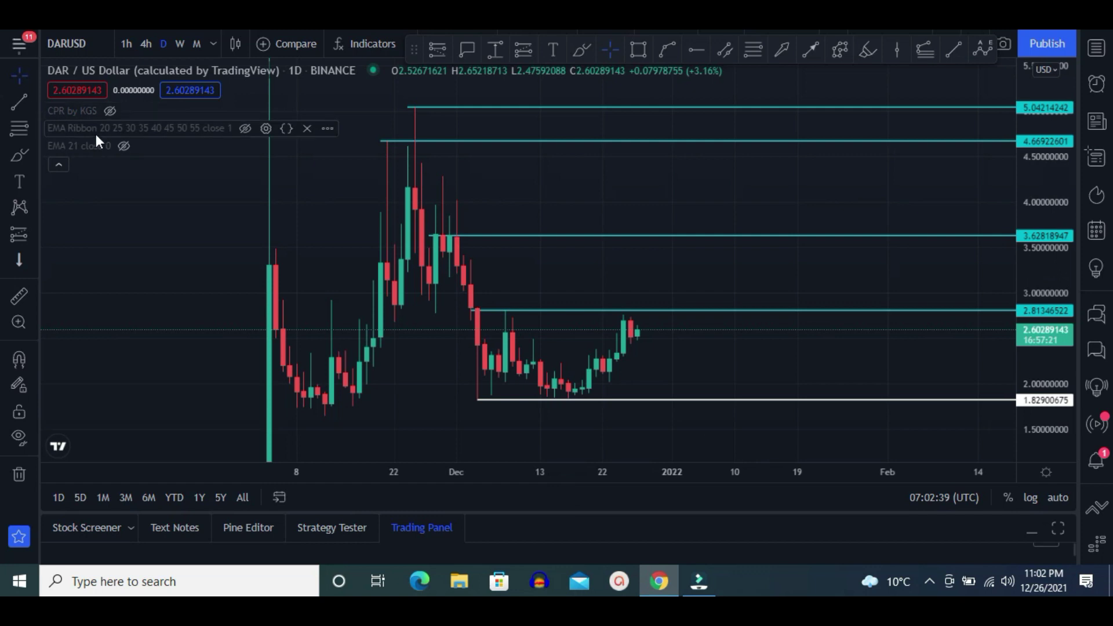
click(246, 127)
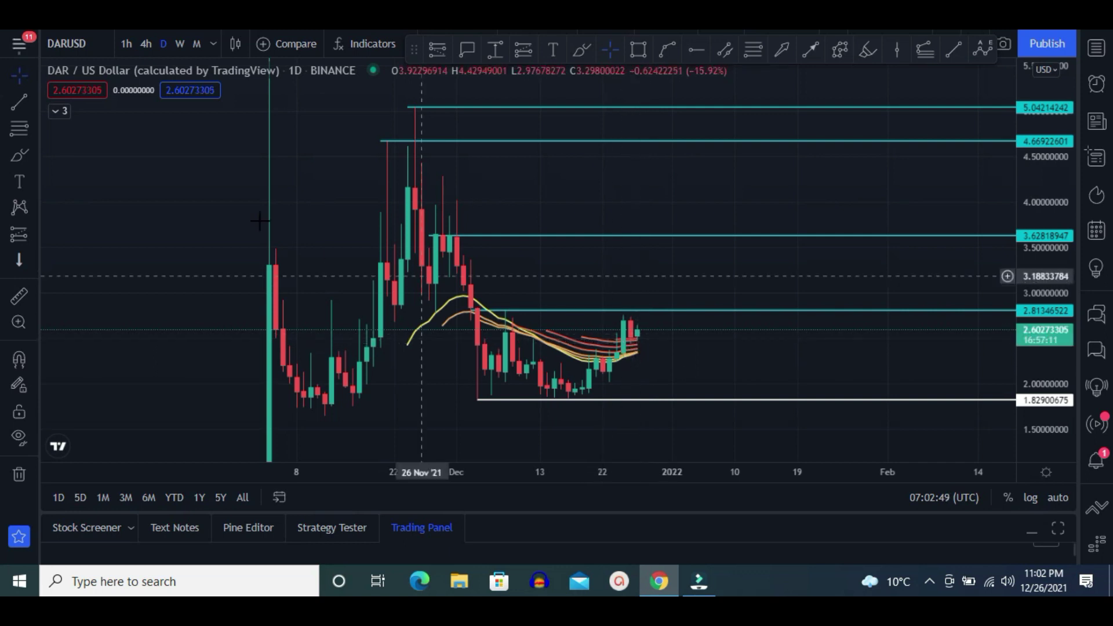
click(64, 114)
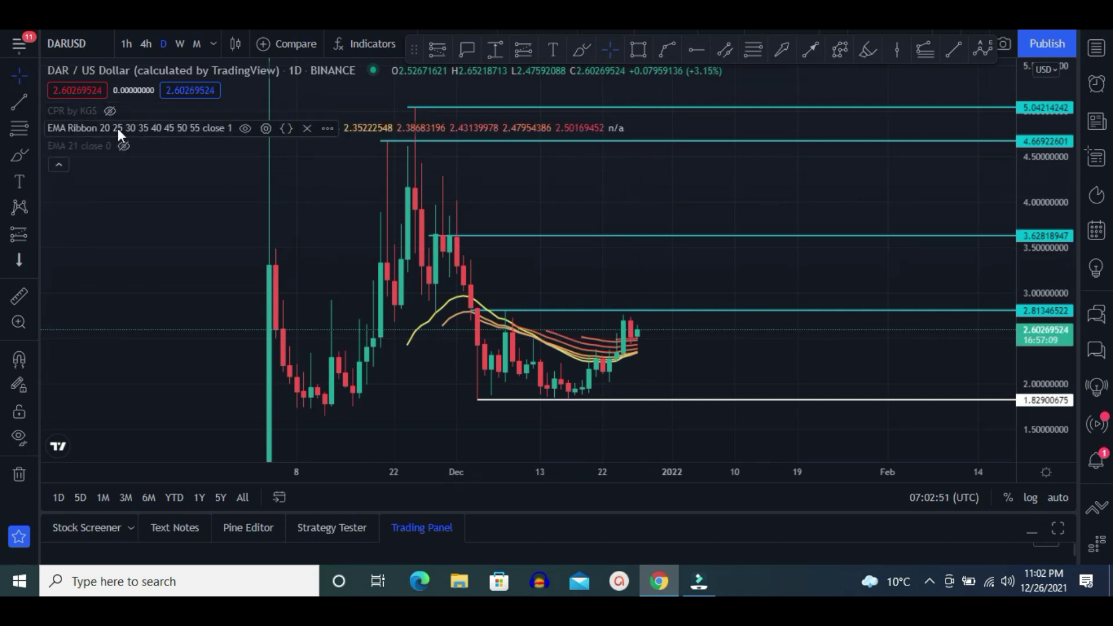
click(245, 127)
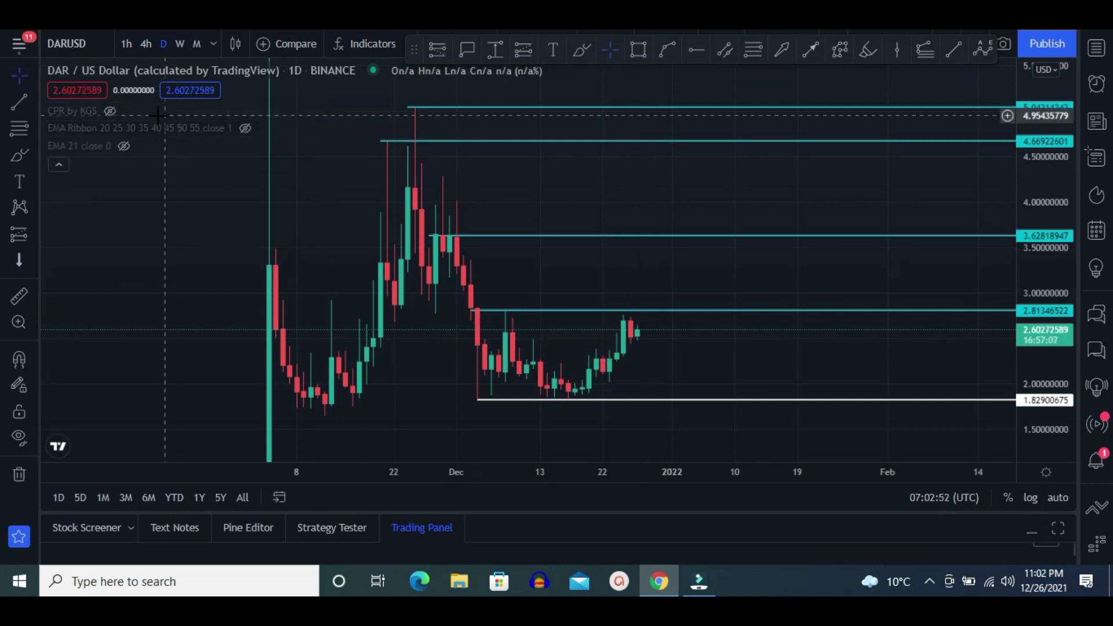
click(124, 146)
click(59, 165)
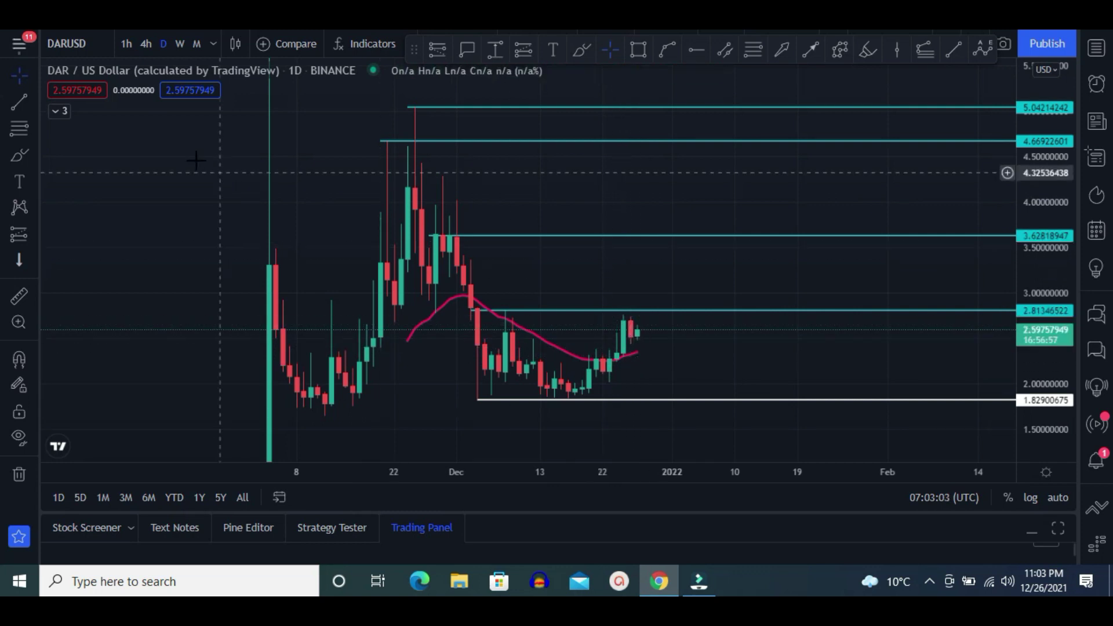
click(55, 110)
click(121, 146)
click(60, 166)
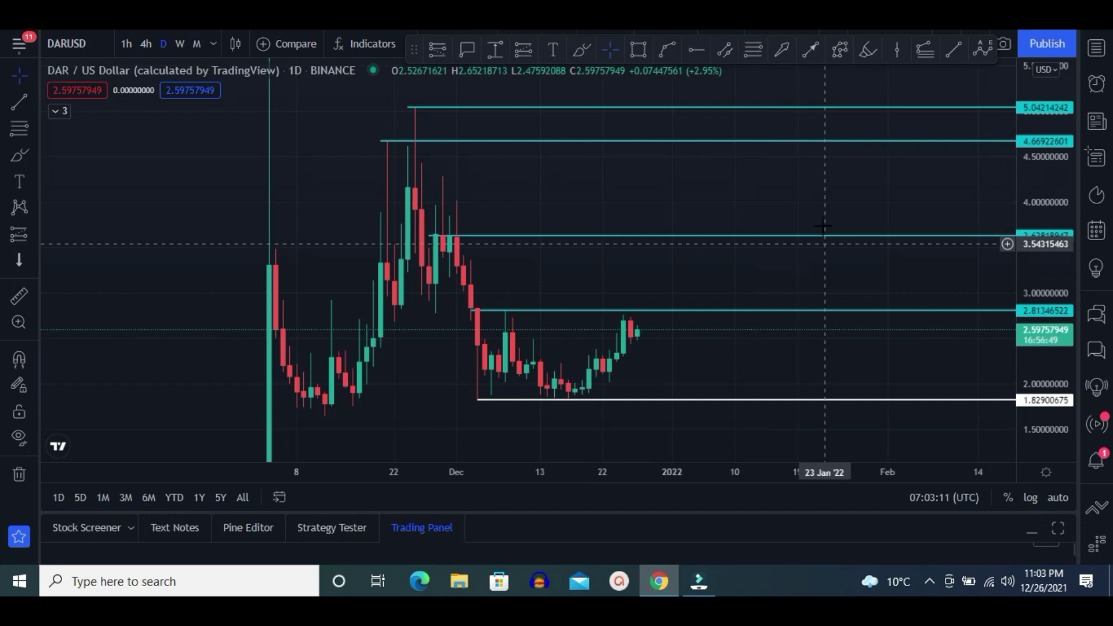
Step: Draw a Fib retracement from the late-November 5.059 high to the 1.826 low, nudging the top anchor earlier
click(754, 50)
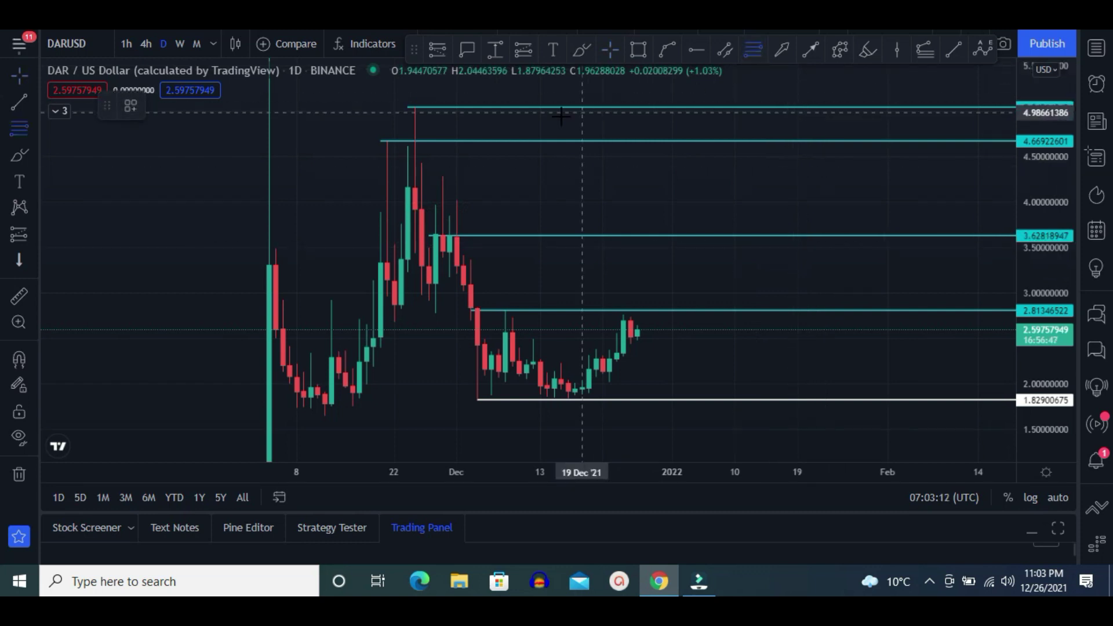
click(414, 105)
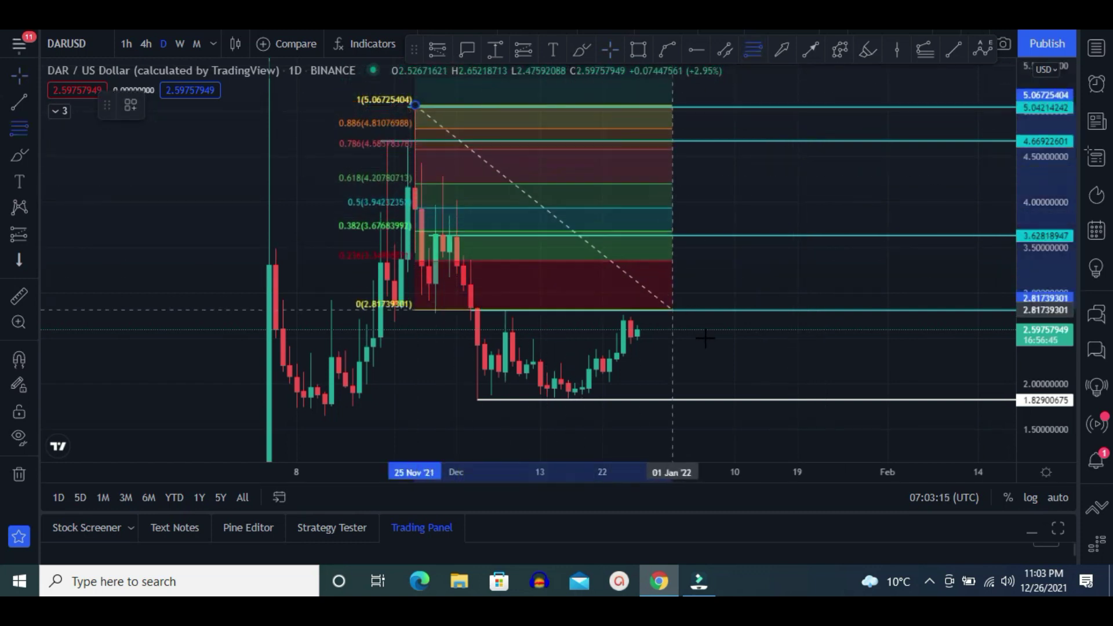
click(840, 400)
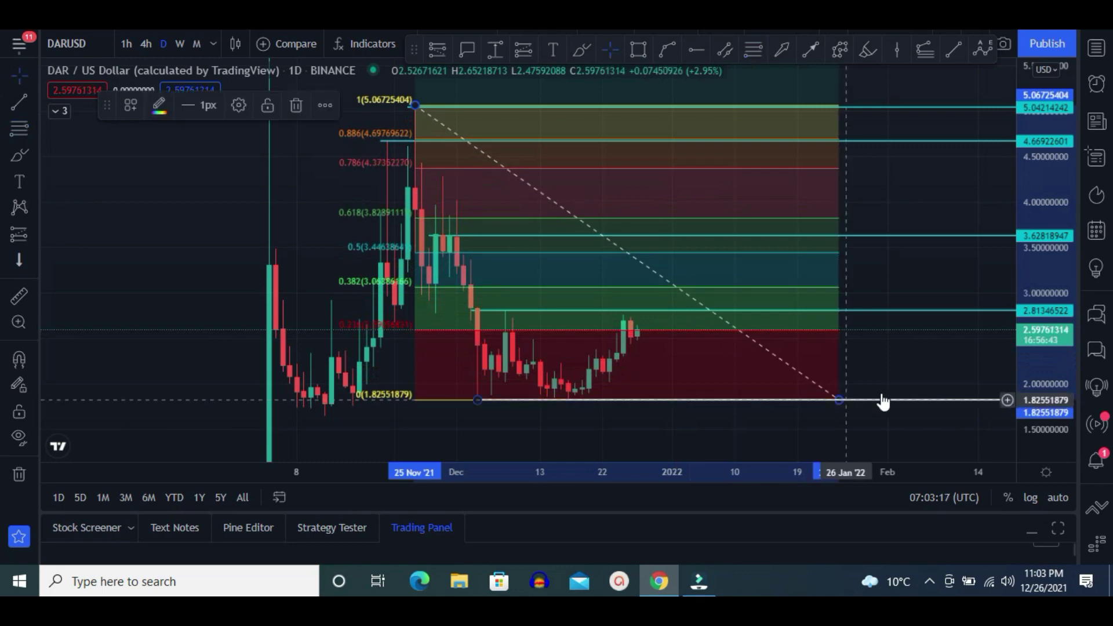
drag(902, 363, 896, 403)
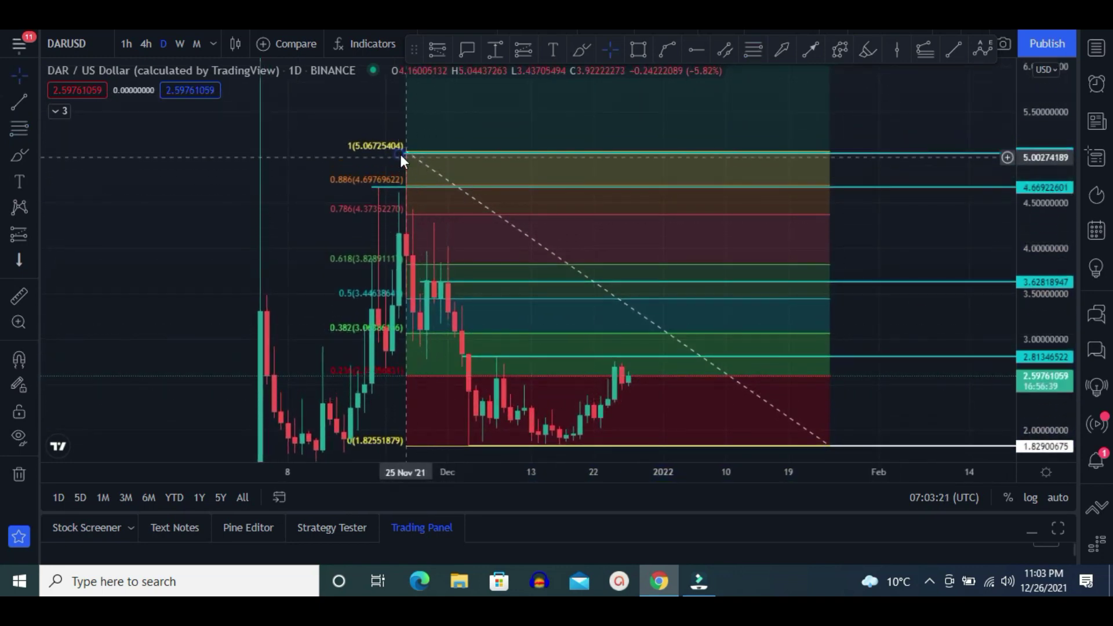
drag(405, 152, 350, 153)
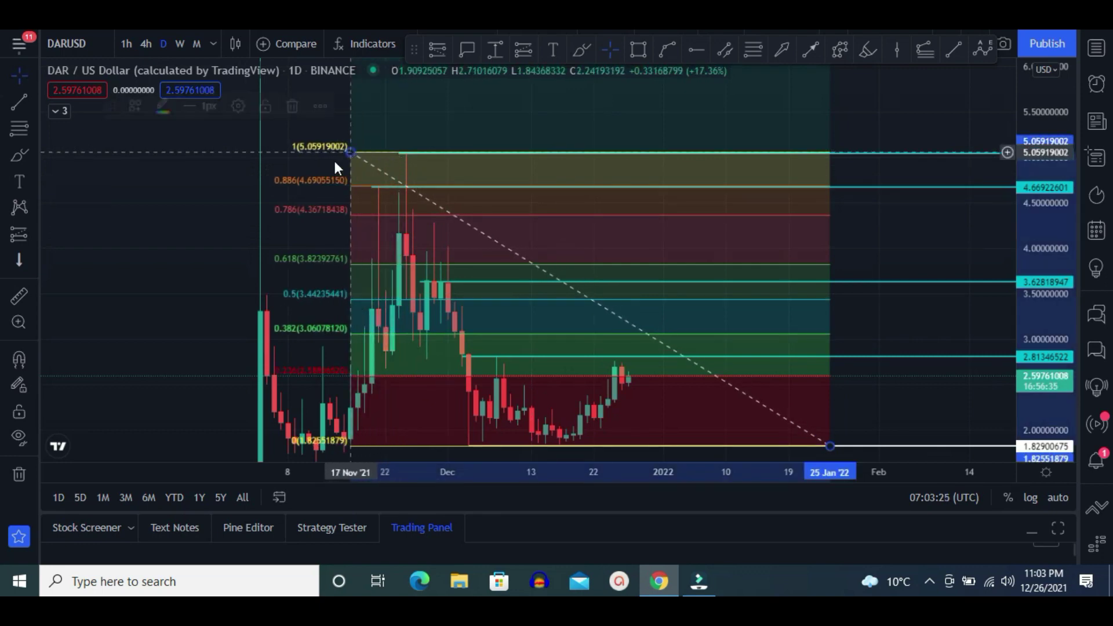
click(239, 368)
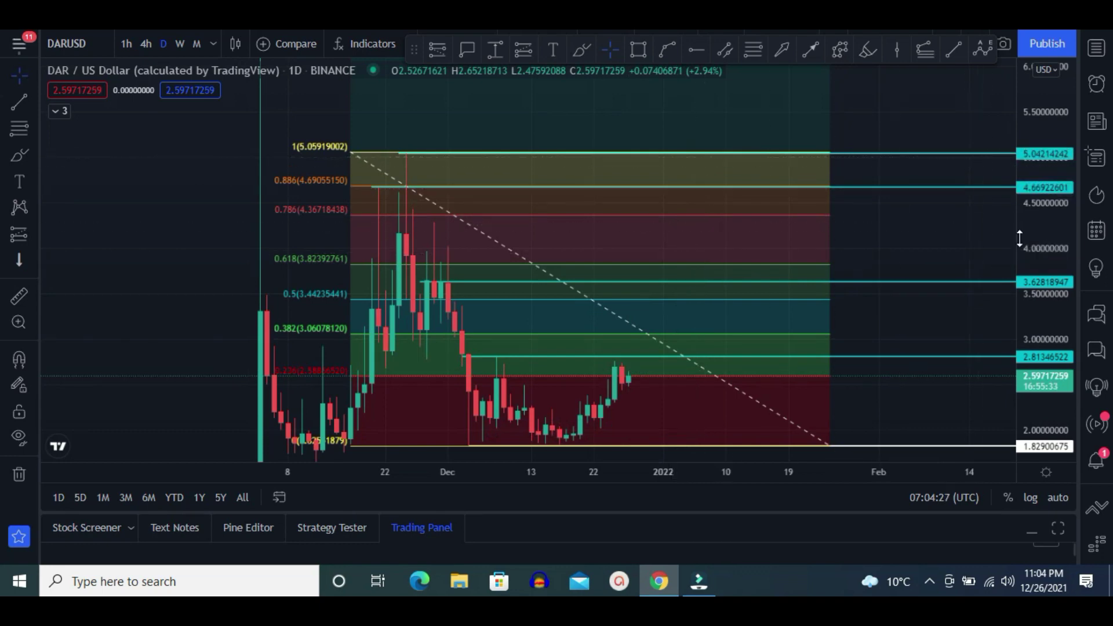
Step: Replace the retracement with a trend-based Fib extension through the 17 Nov low, 18 Nov high and January low
click(830, 391)
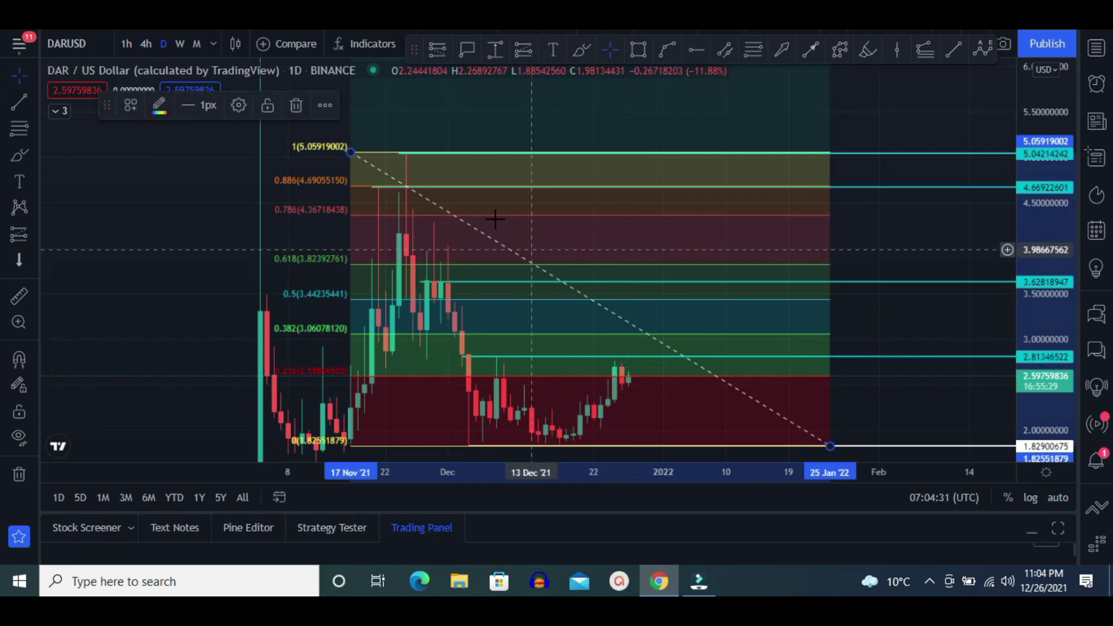
click(296, 105)
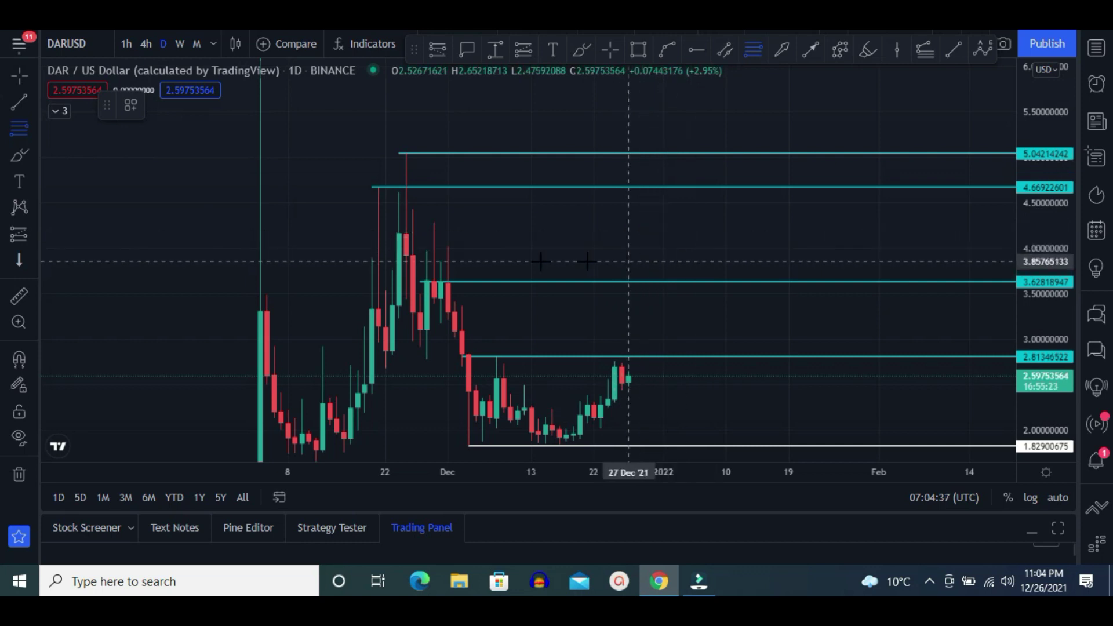
click(32, 124)
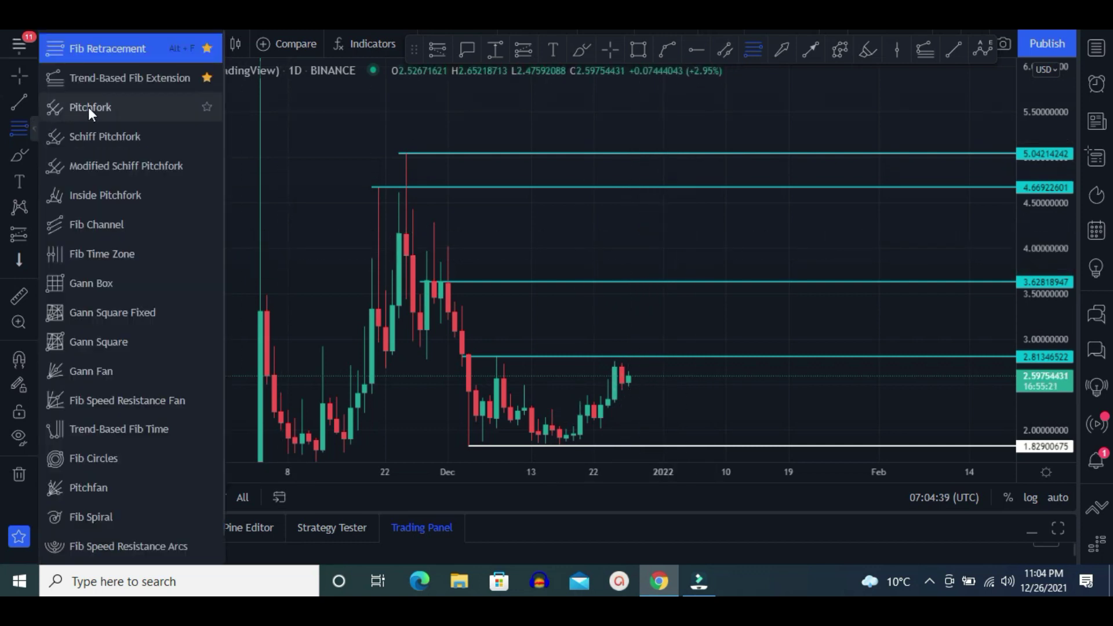
click(91, 77)
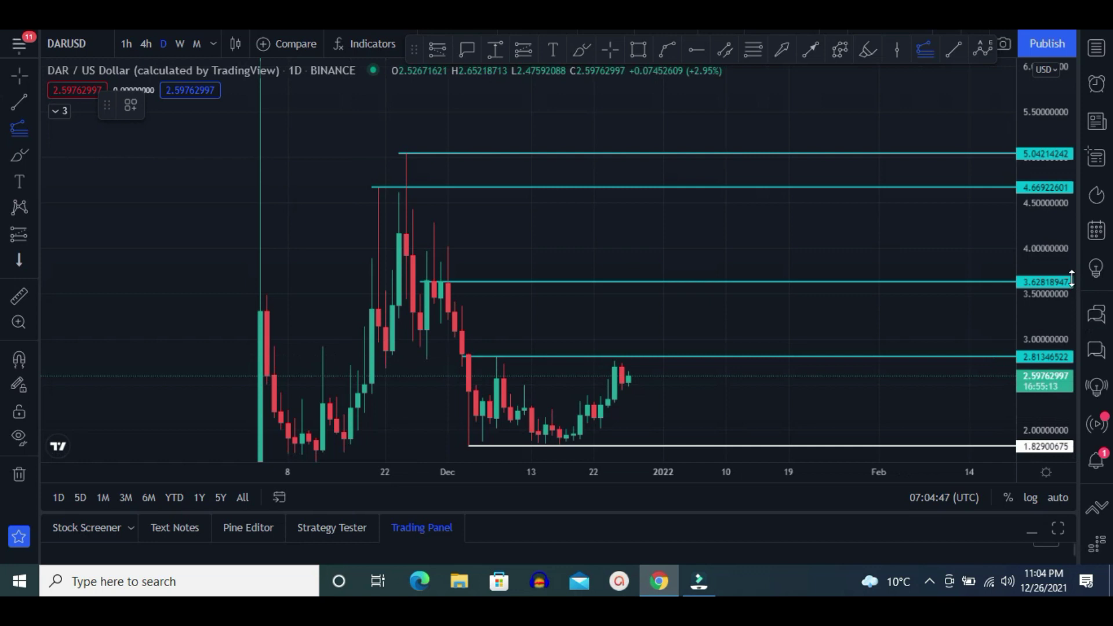
drag(1055, 253, 1052, 277)
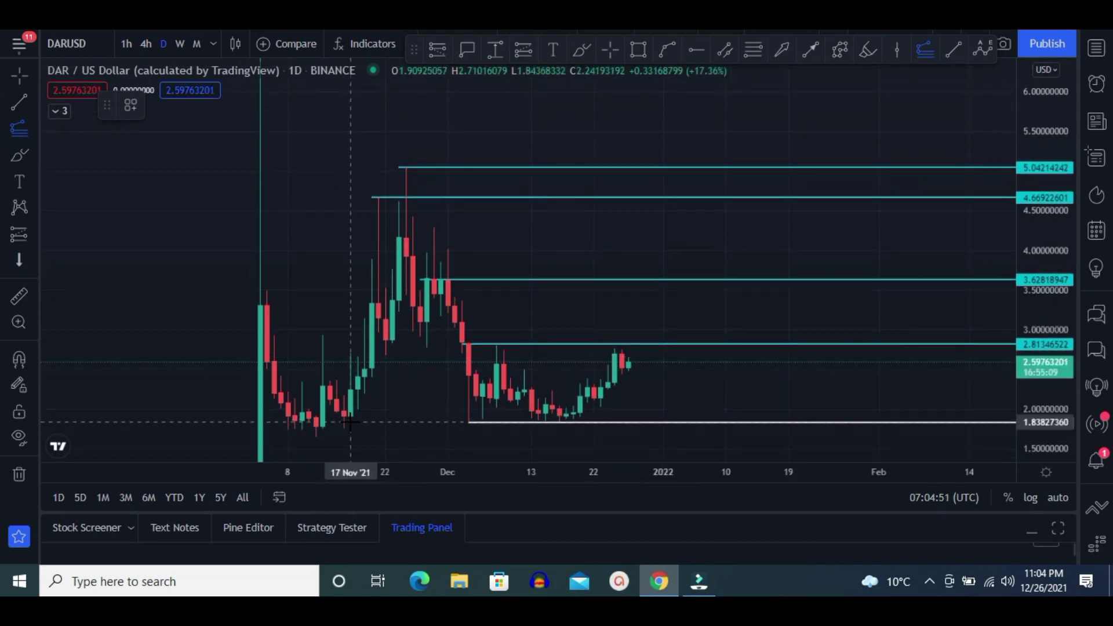
click(351, 421)
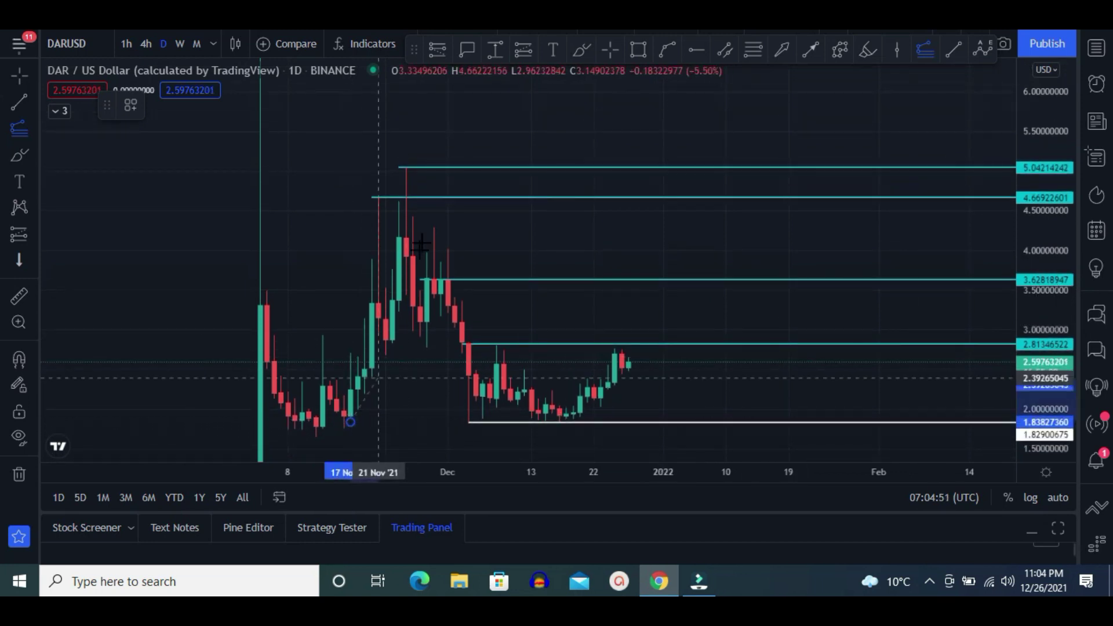
click(405, 167)
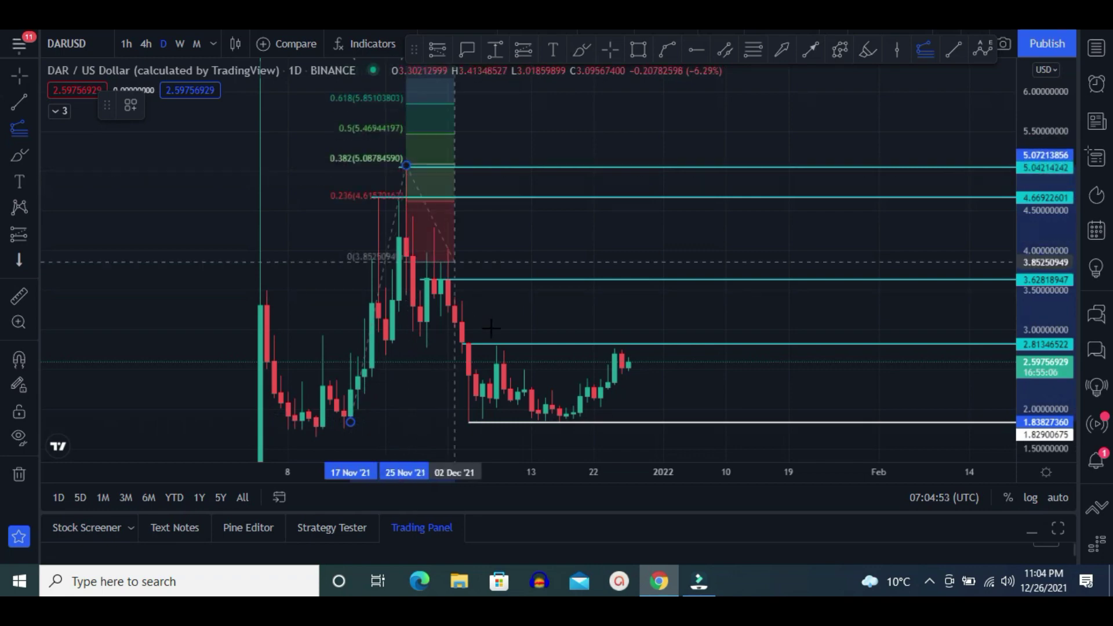
click(761, 422)
drag(405, 166, 361, 166)
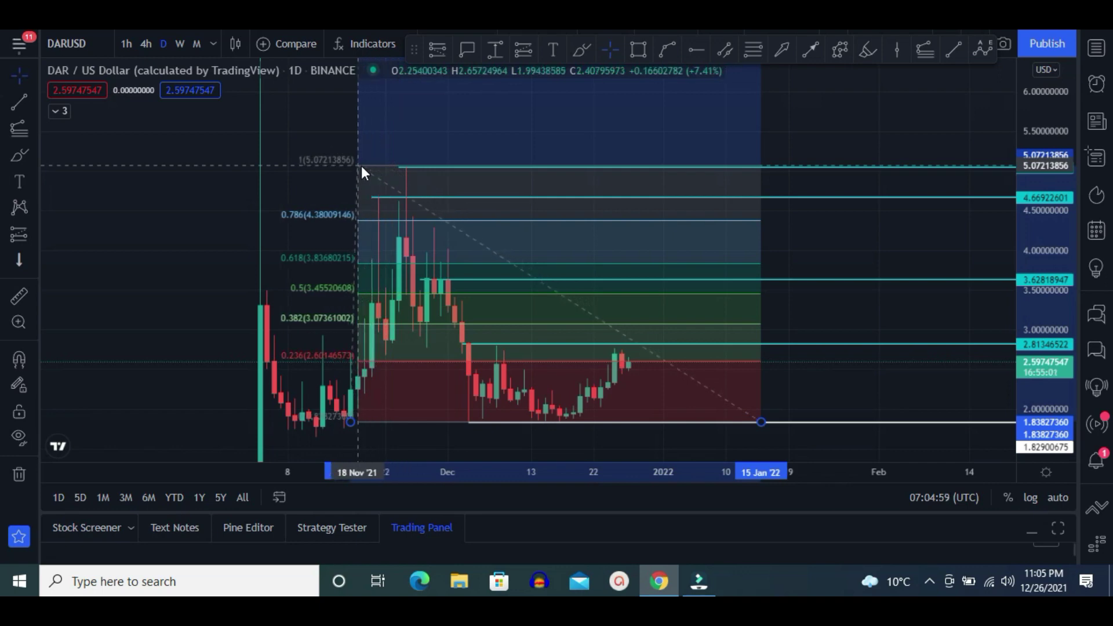
click(234, 354)
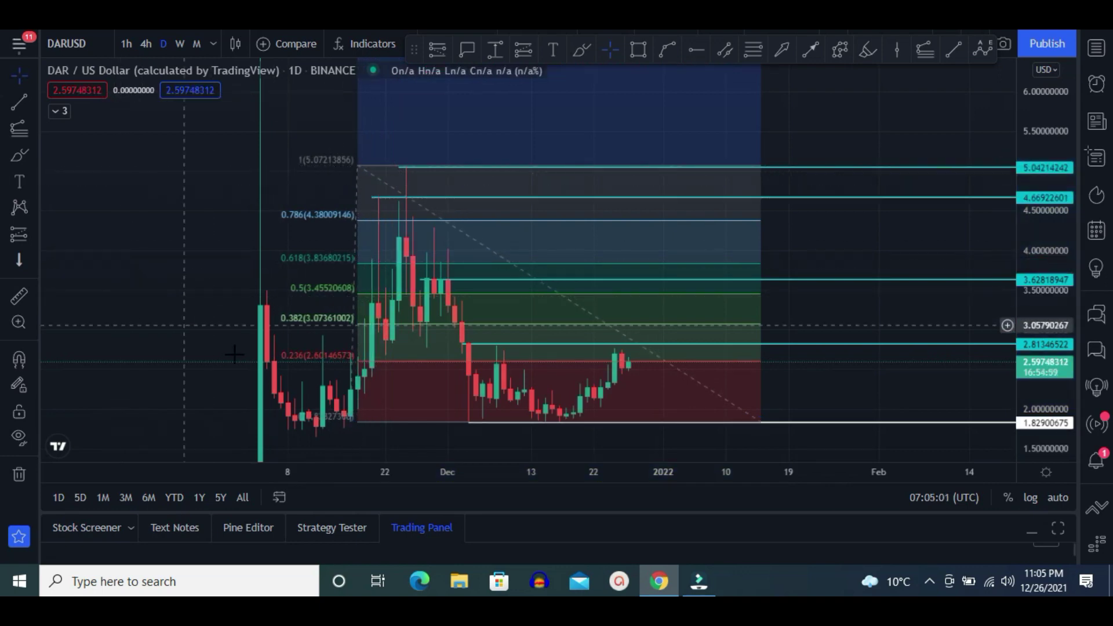